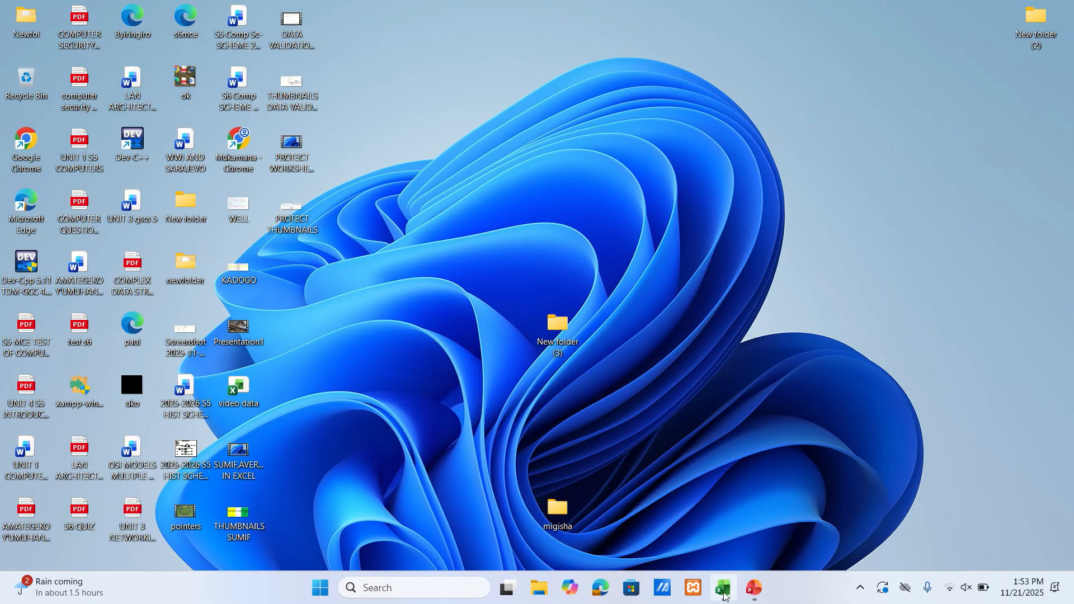
Switch to the Book1 workbook in Excel and enter the label "sorting" in cell K2
mouse_move(723, 593)
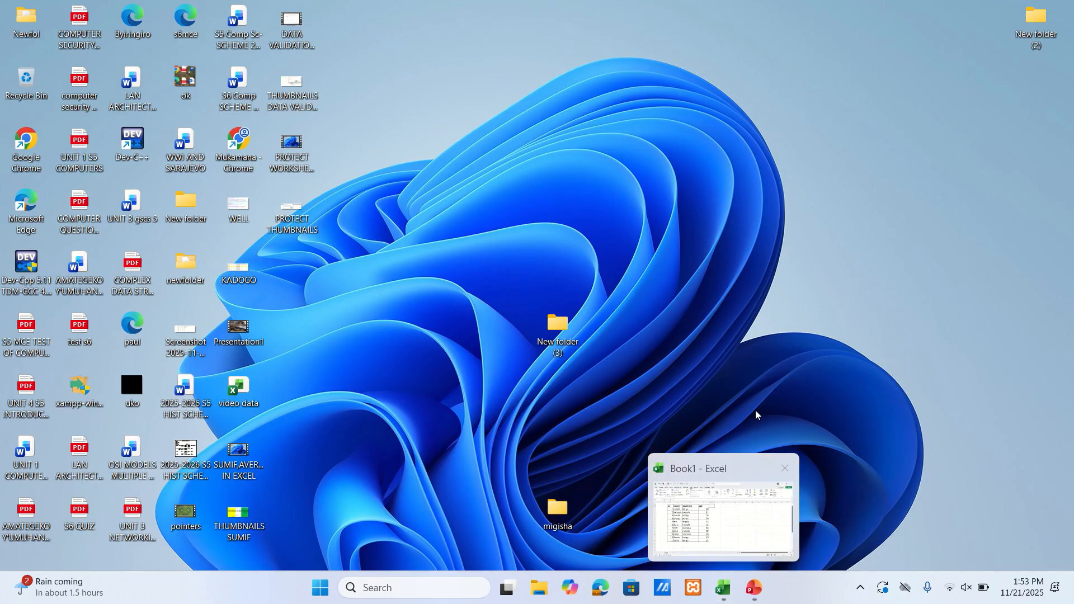
click(723, 589)
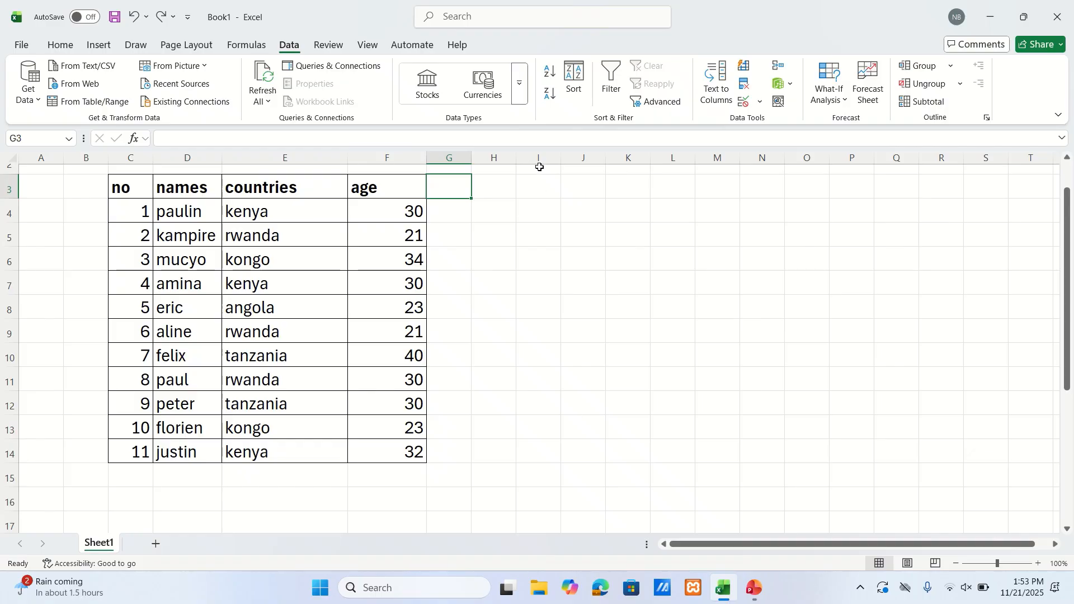
drag(1068, 204, 1068, 174)
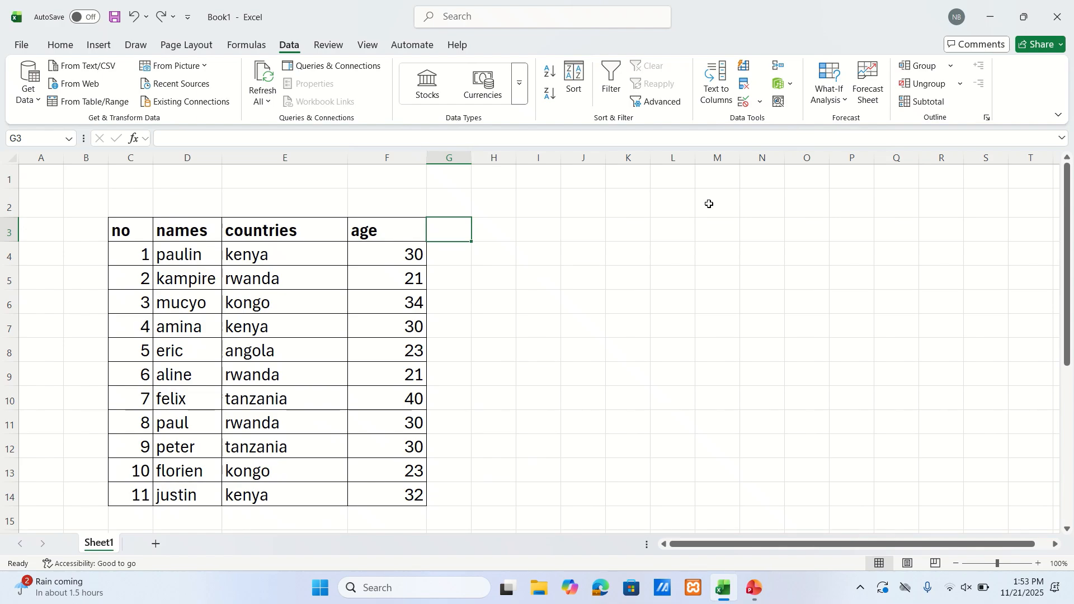
click(624, 204)
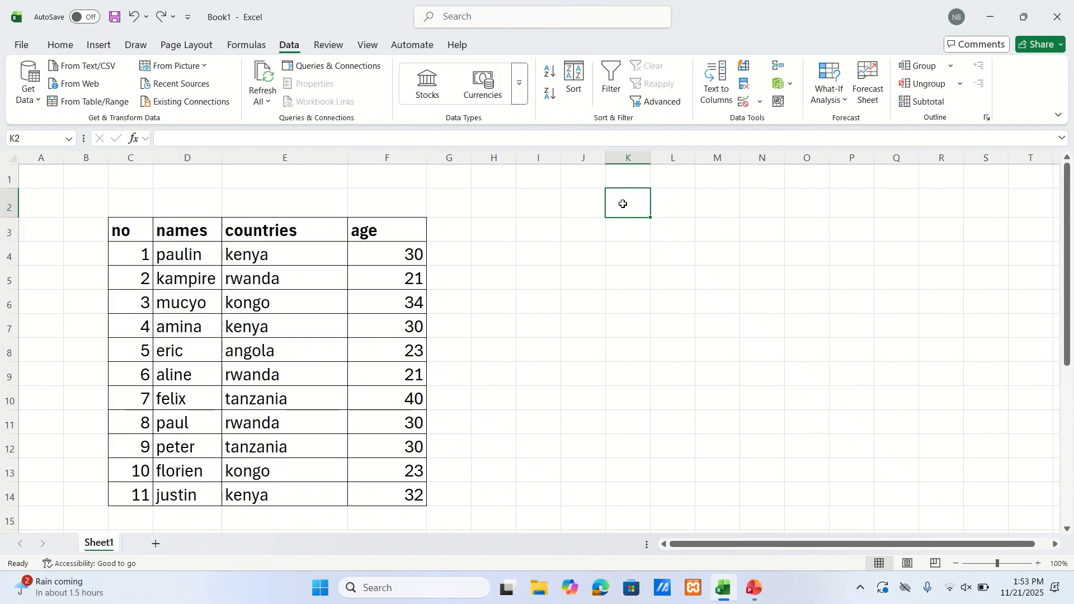
text(sorting)
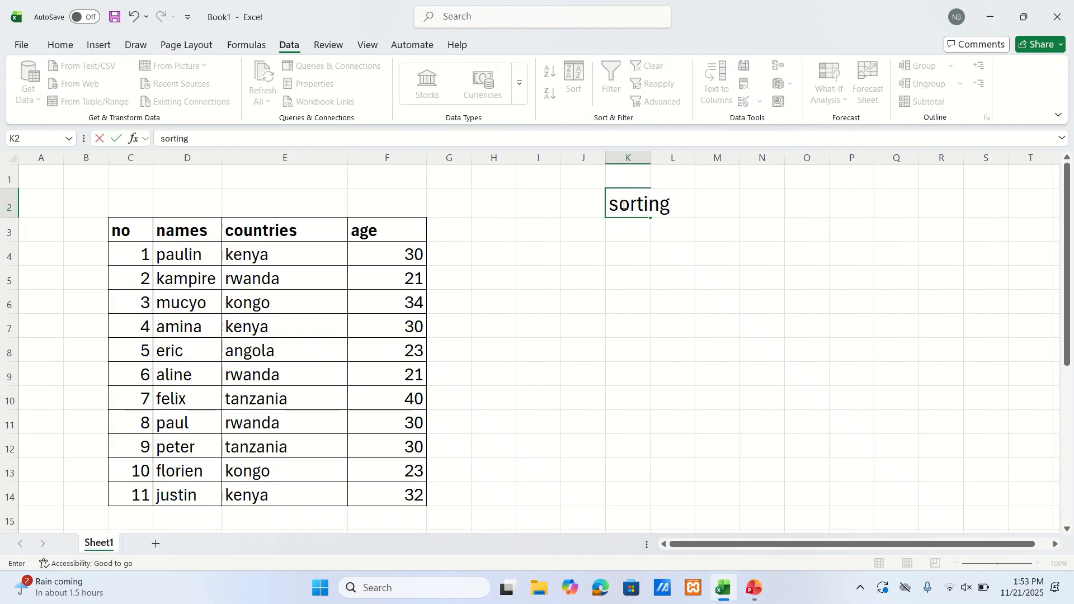
click(682, 237)
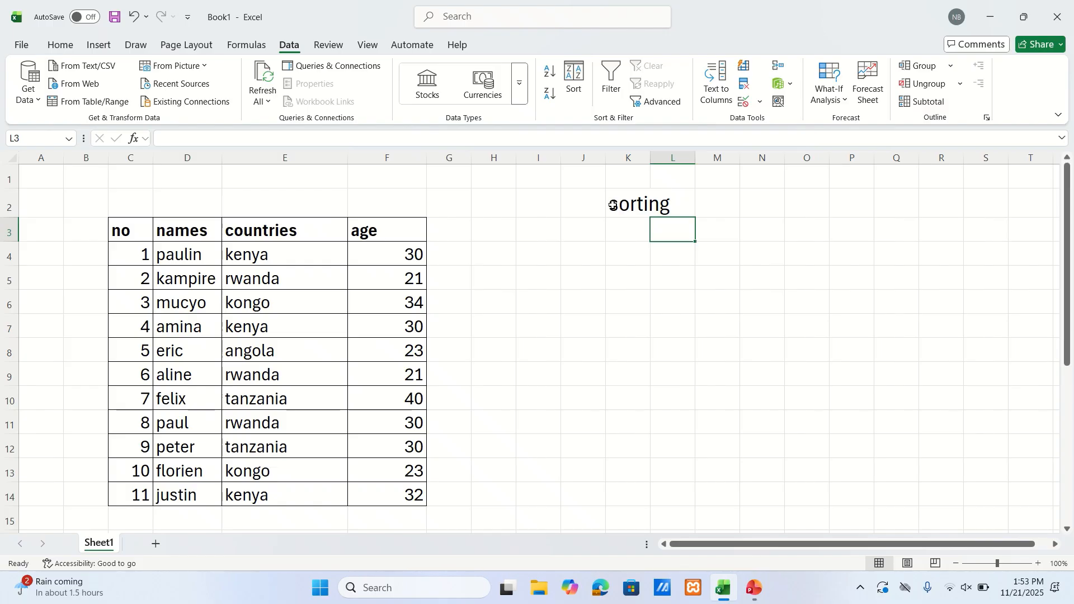
drag(613, 206, 688, 211)
click(717, 207)
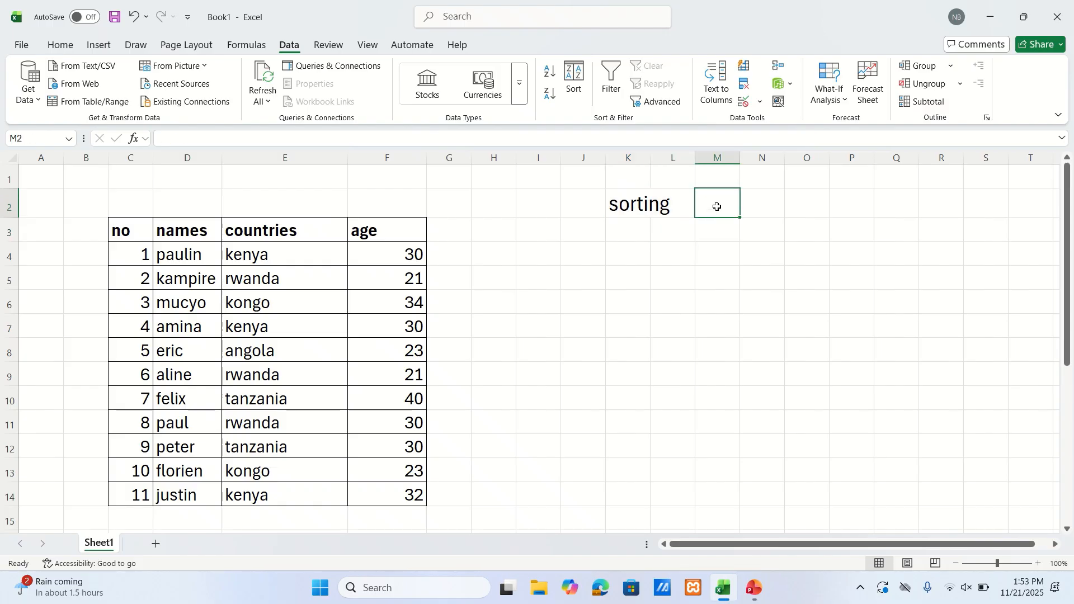
Enter the label "filter" in cell K4, below the sorting label
click(642, 255)
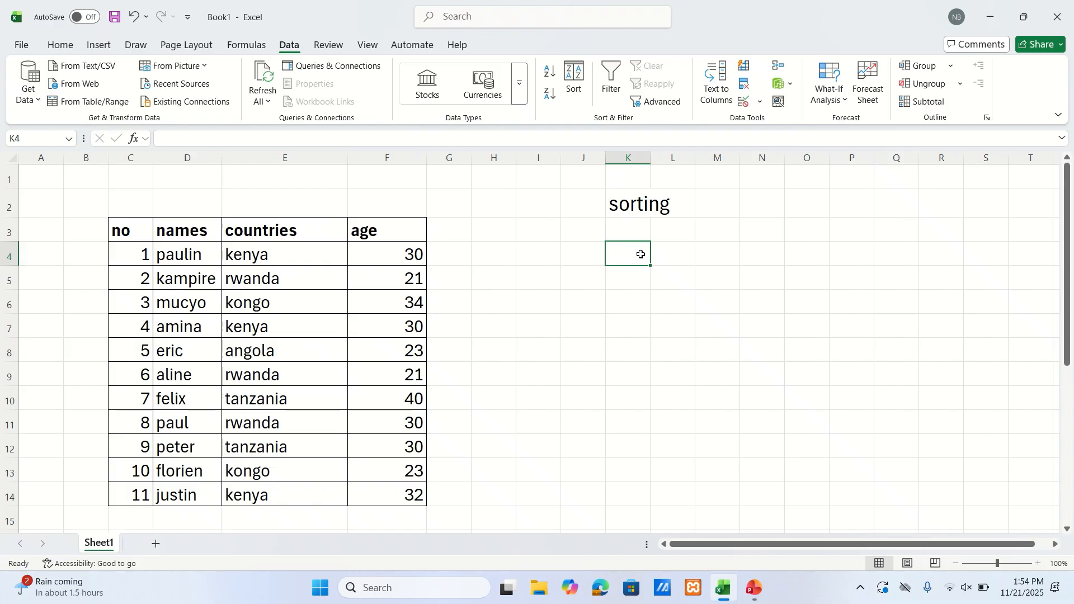
text(filter)
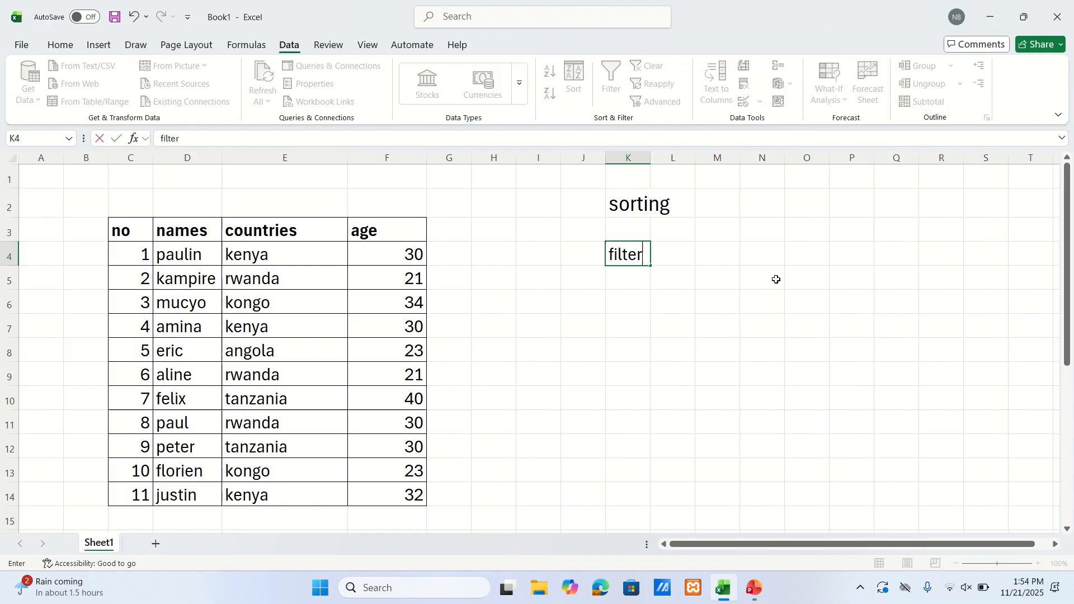
click(747, 255)
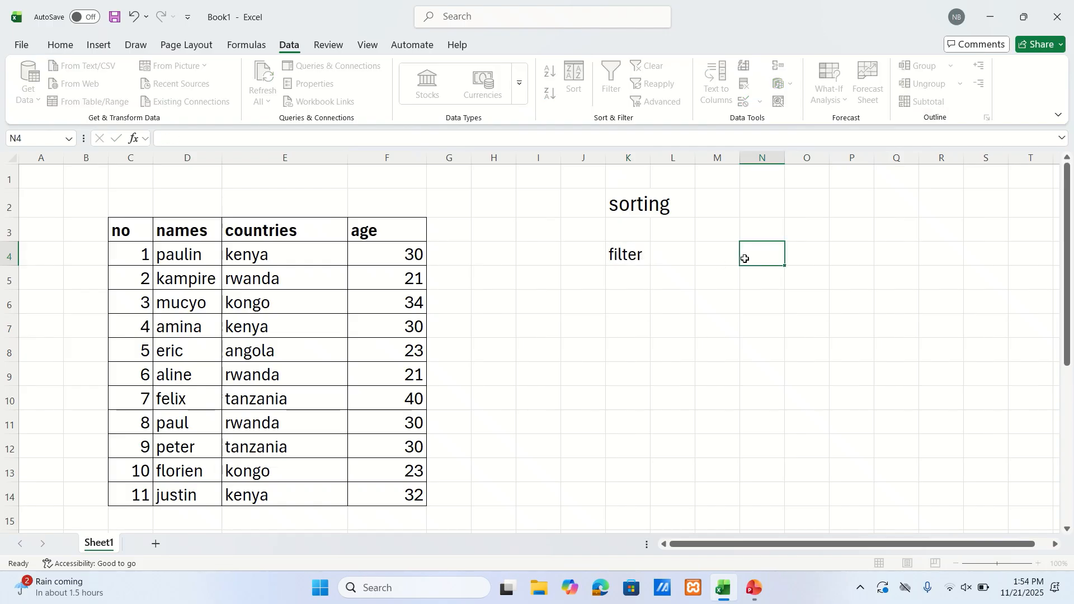
click(619, 257)
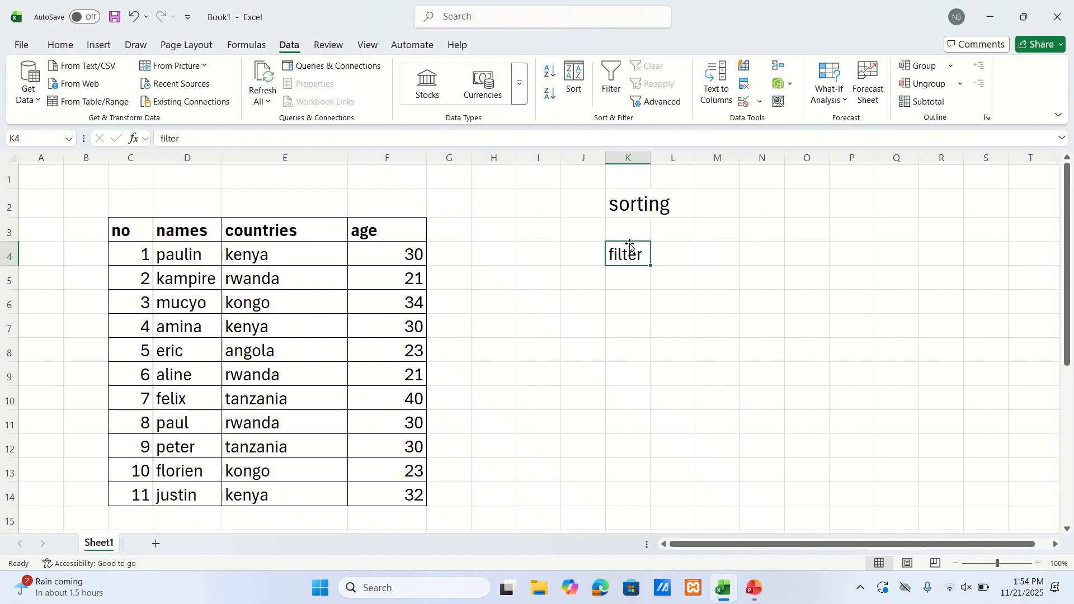
click(669, 251)
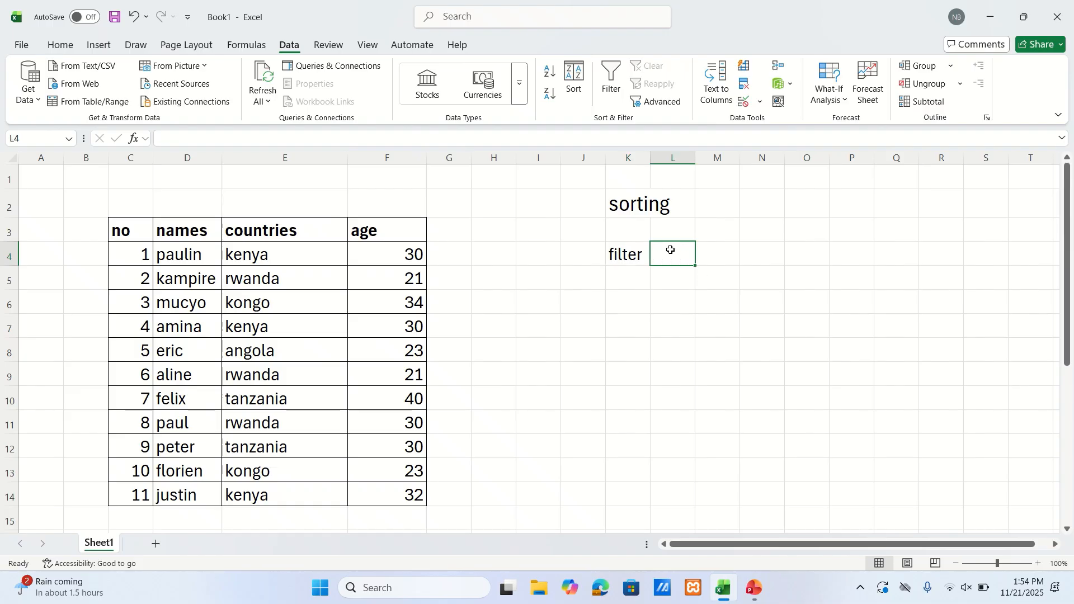
click(625, 255)
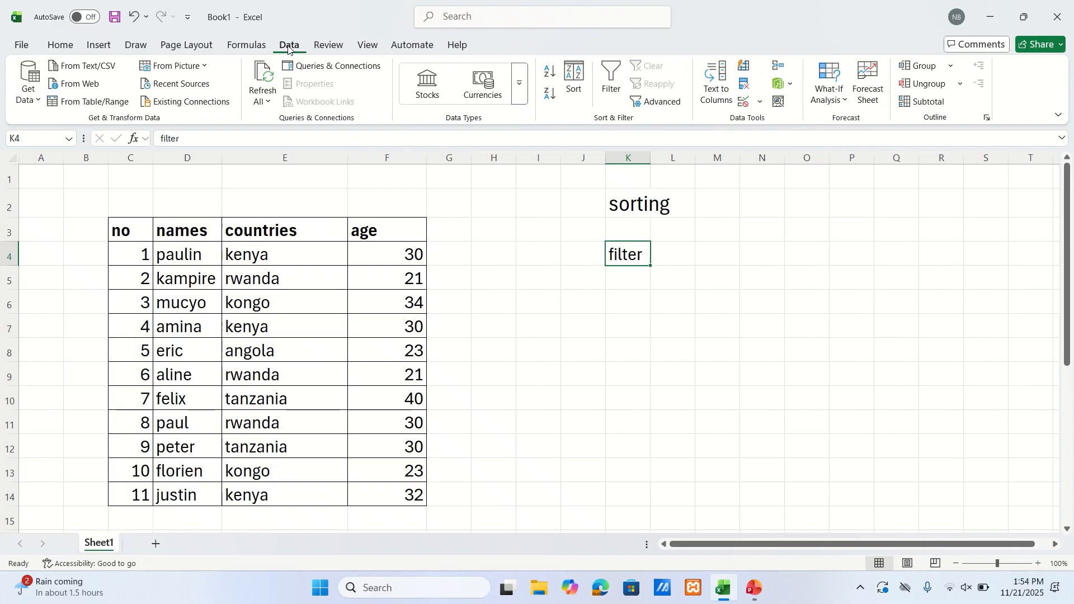
click(68, 46)
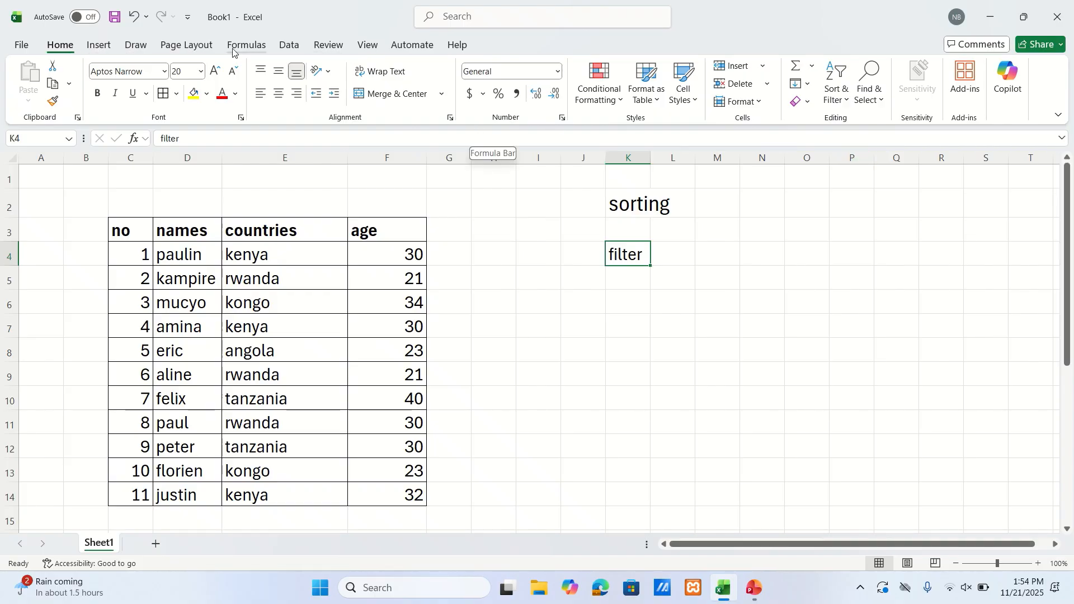
click(284, 45)
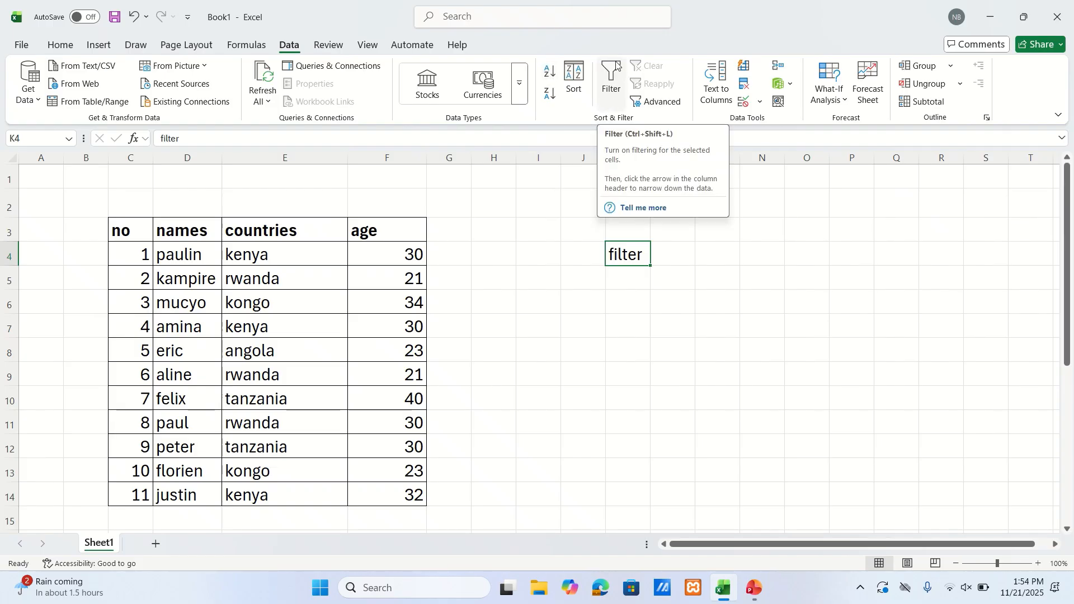
click(744, 302)
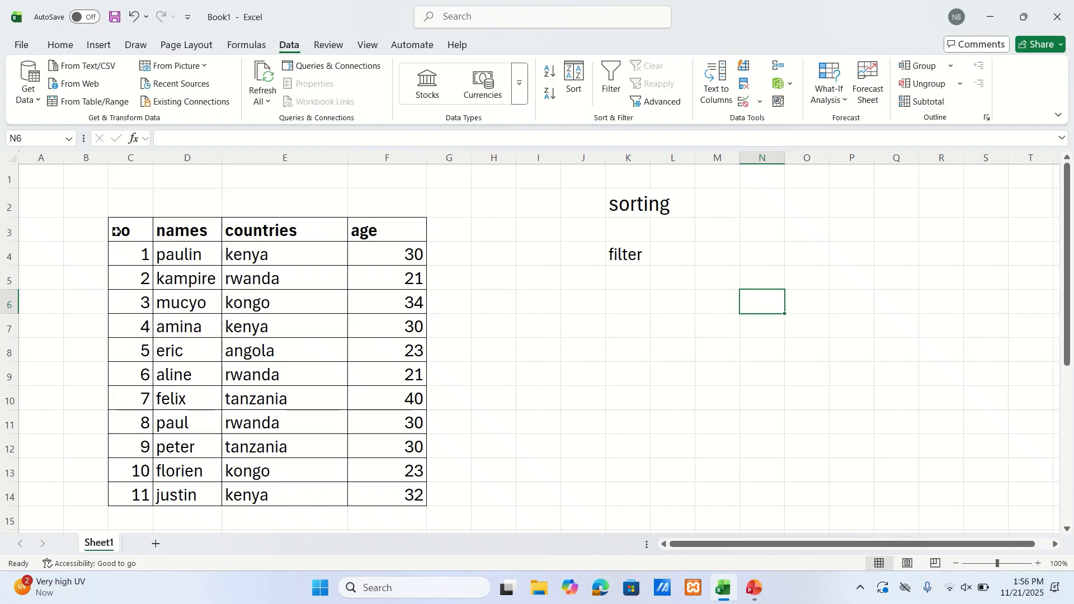
Sort the table C3:F14 by the names column on cell values in A to Z order
drag(121, 232, 403, 420)
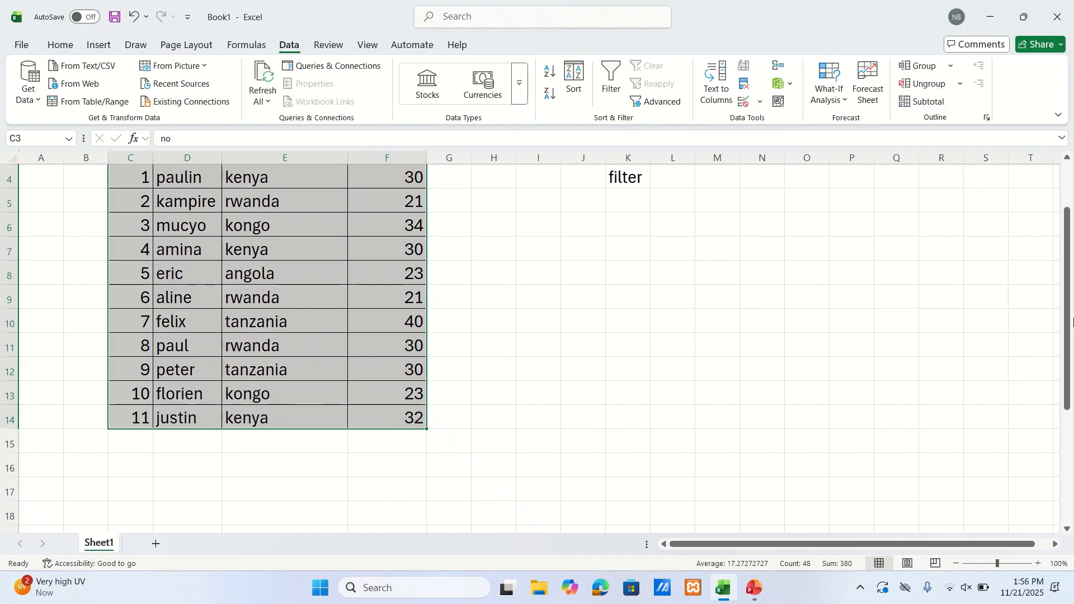
drag(1069, 324, 1069, 280)
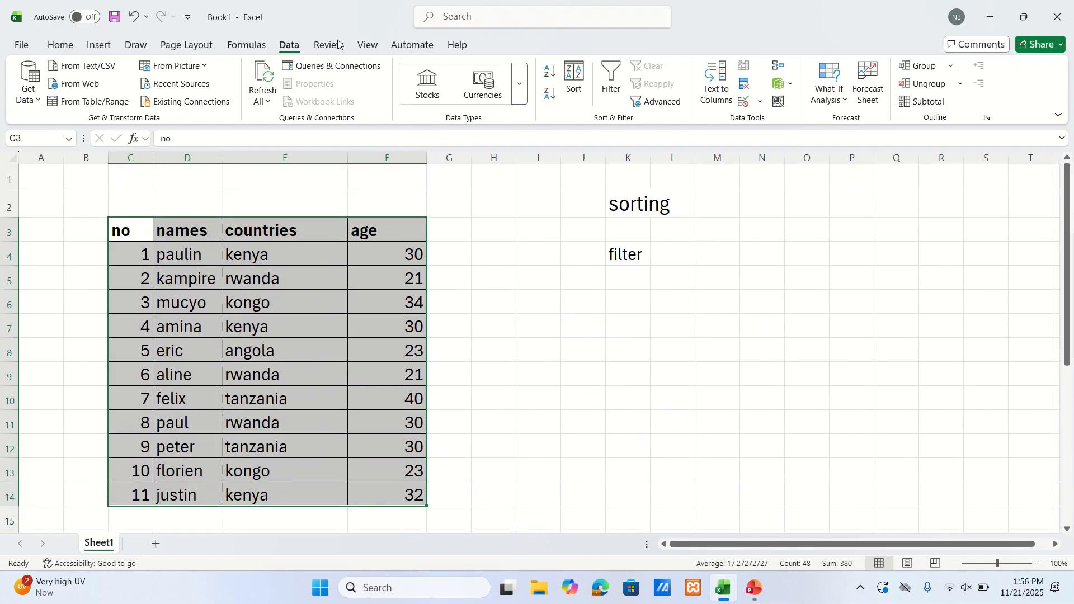
click(574, 79)
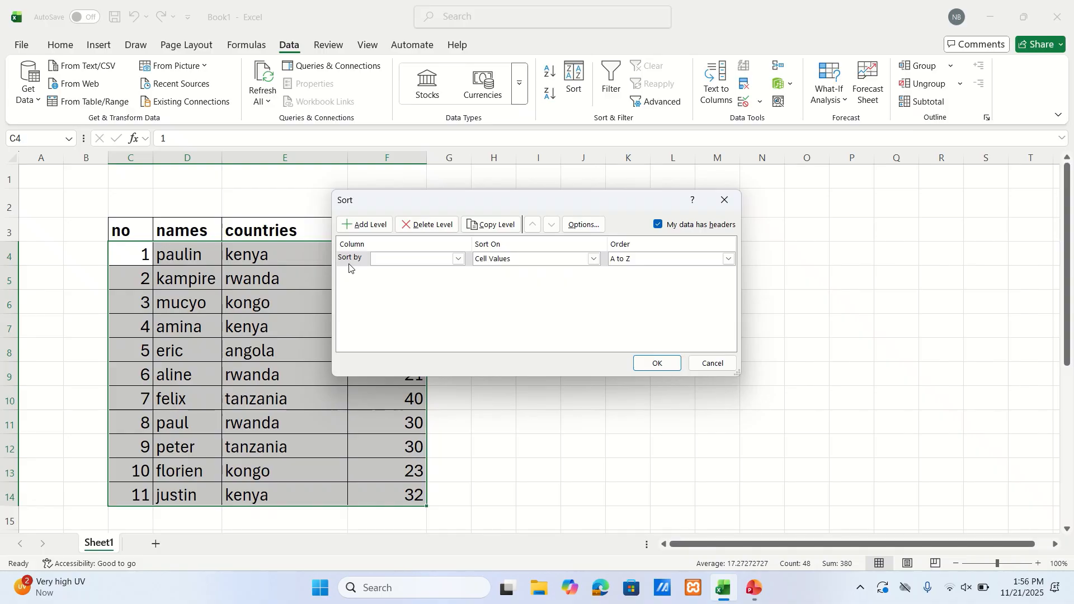
click(395, 260)
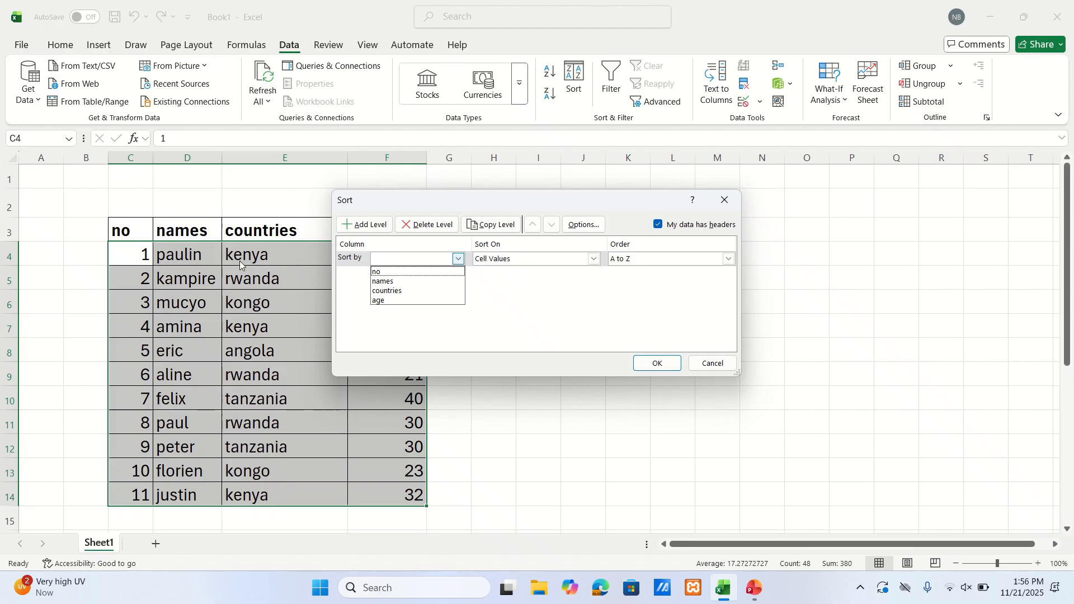
click(432, 284)
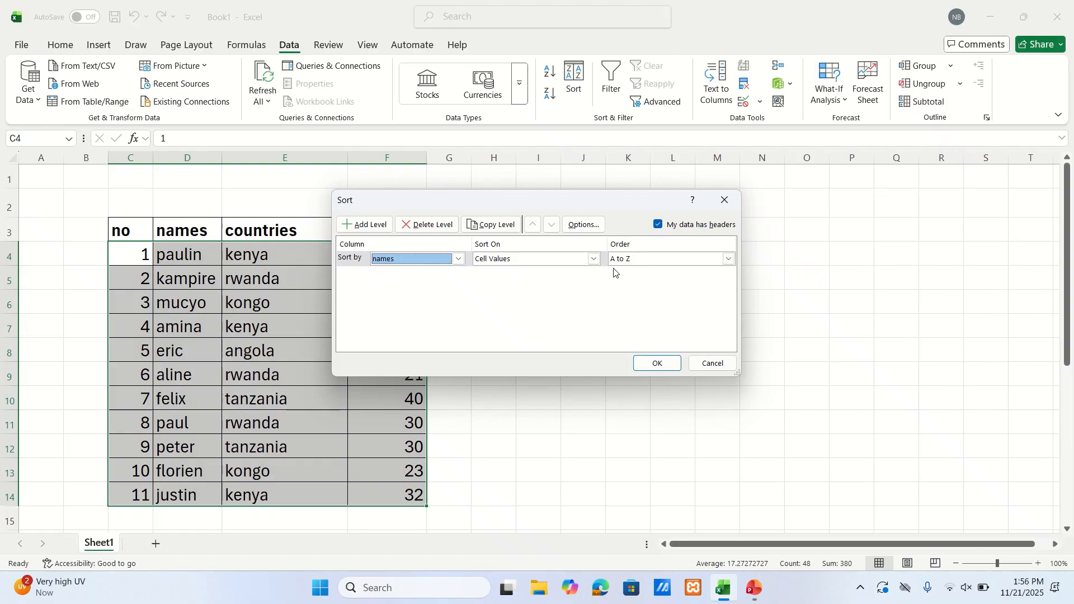
click(728, 261)
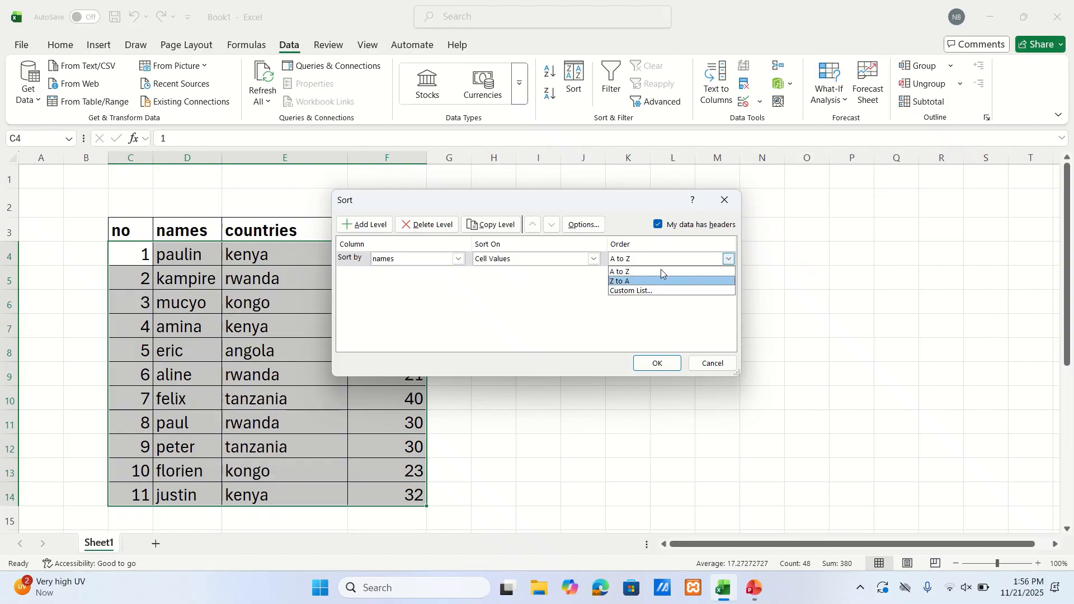
click(760, 271)
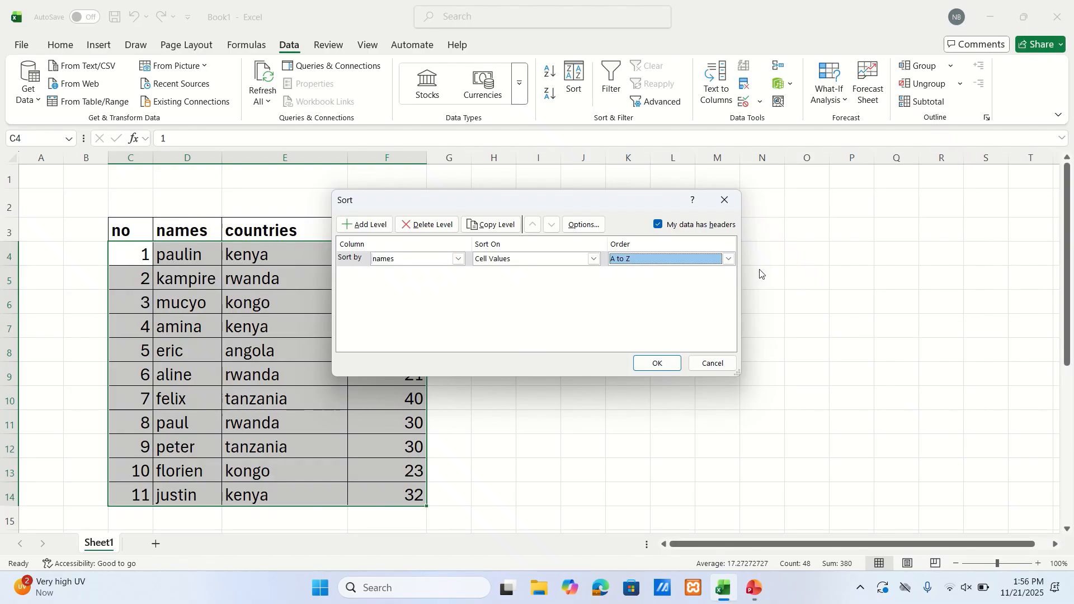
click(653, 364)
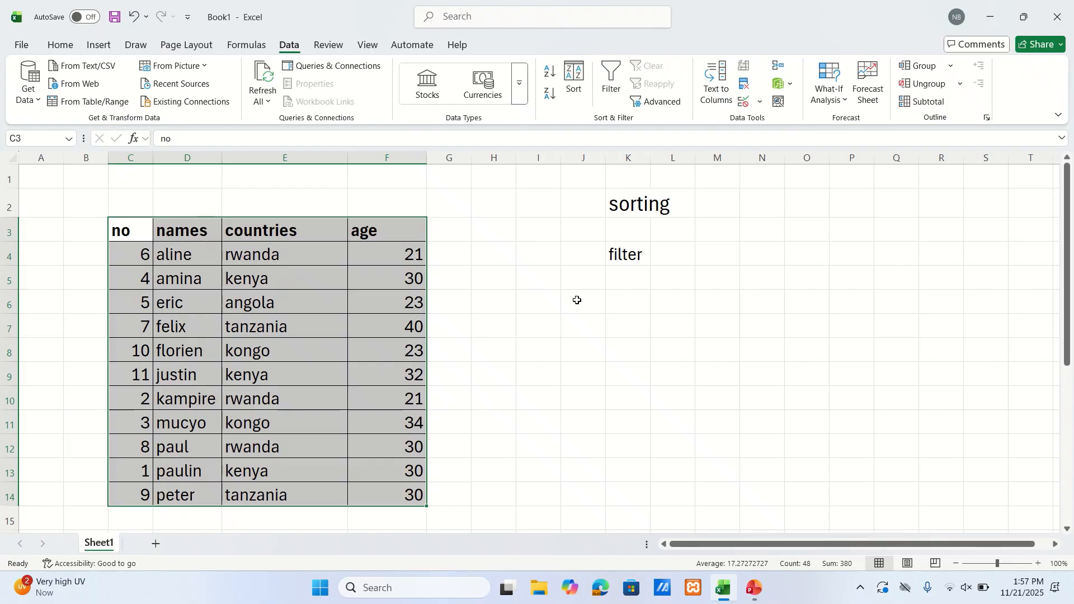
click(456, 232)
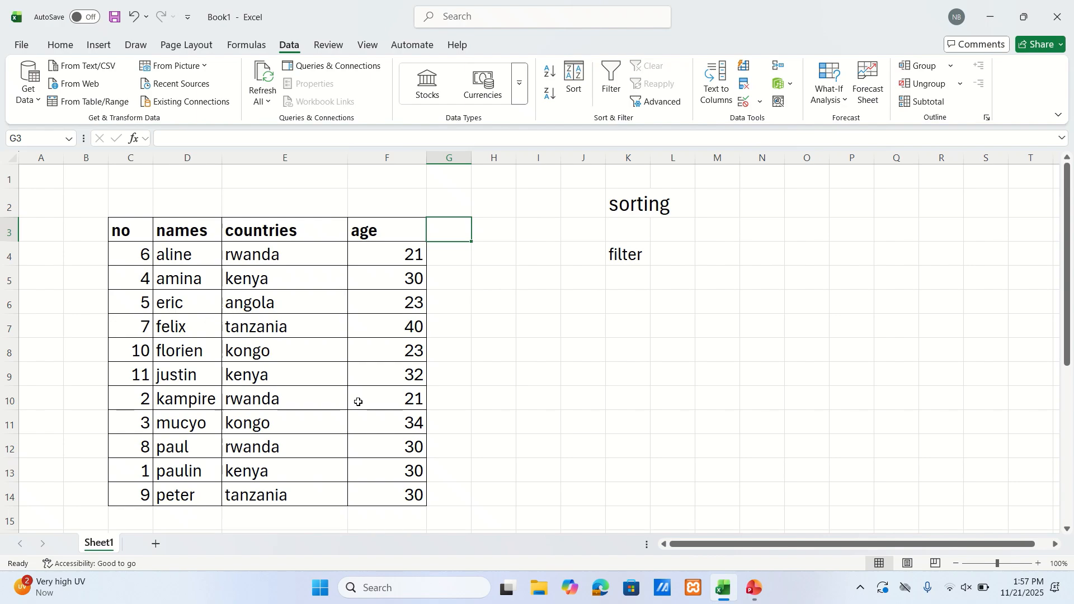
Sort the table C3:F14 by the age column on cell values, from smallest to largest
click(126, 229)
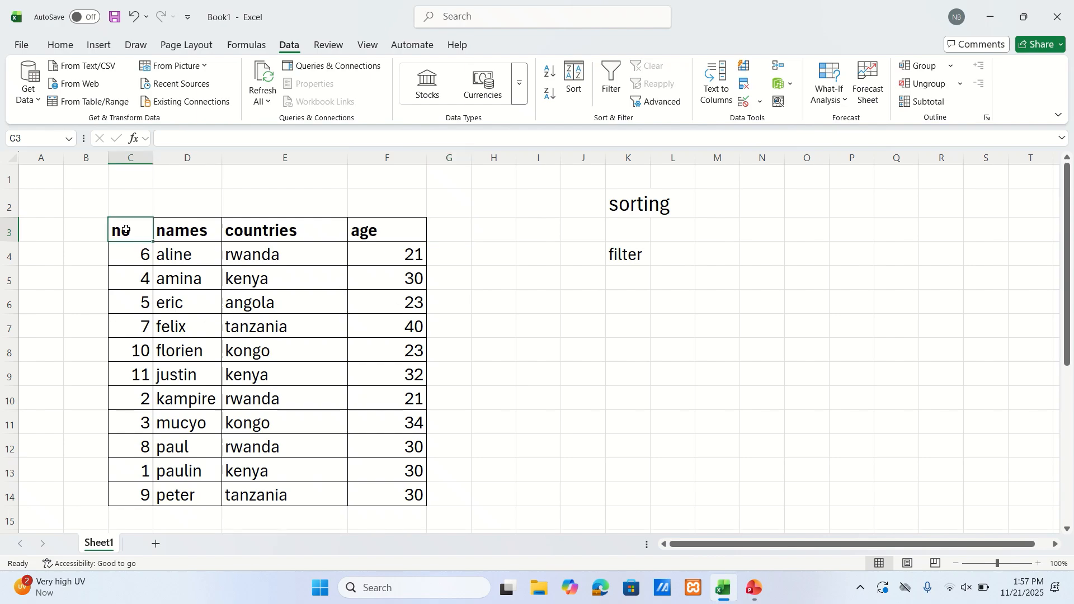
drag(125, 230, 387, 492)
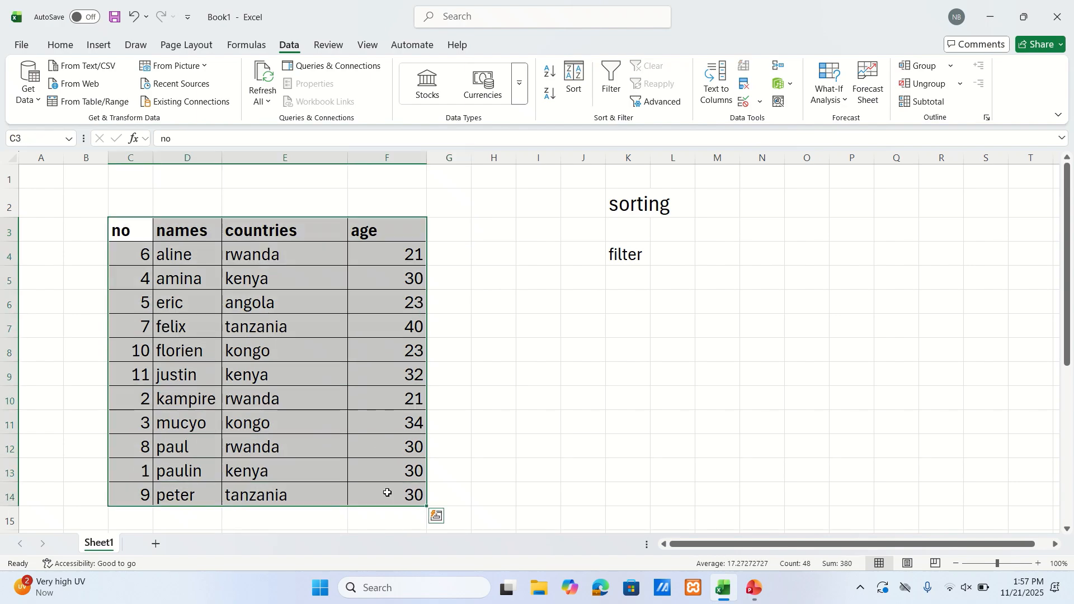
click(580, 79)
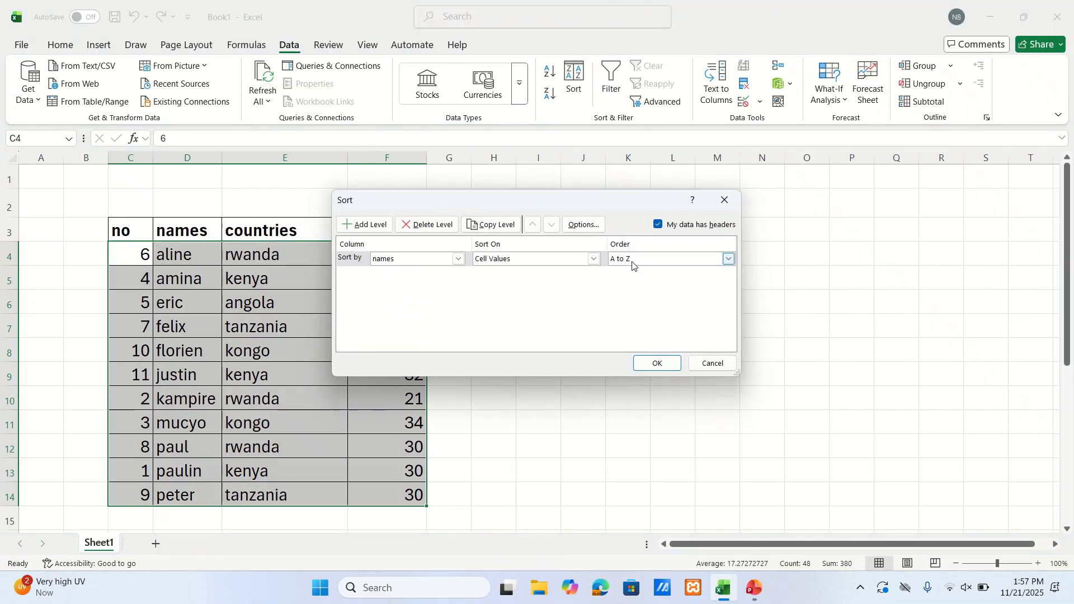
click(460, 259)
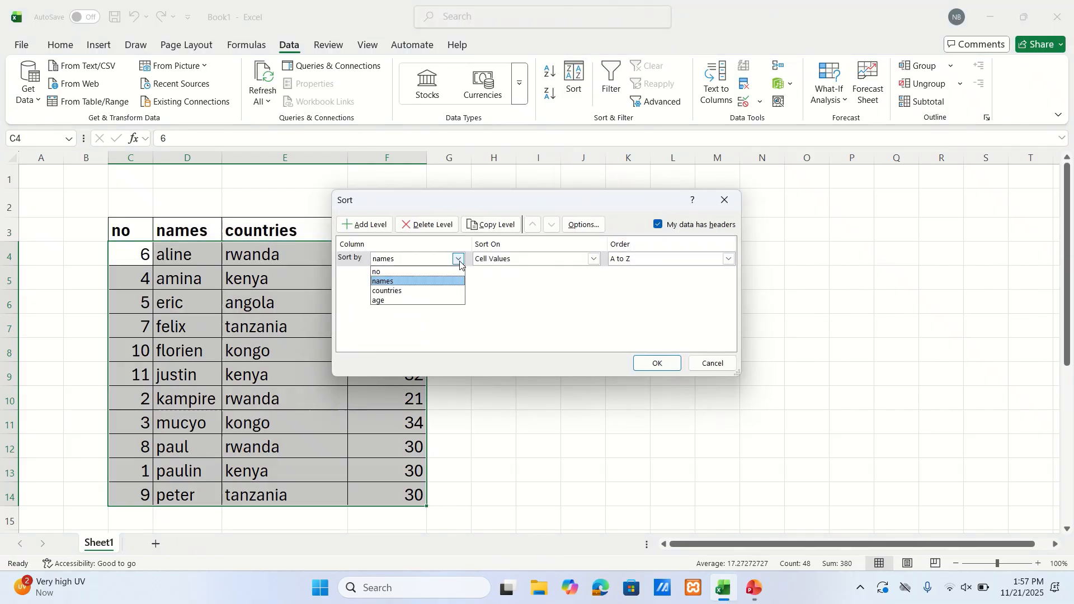
click(429, 297)
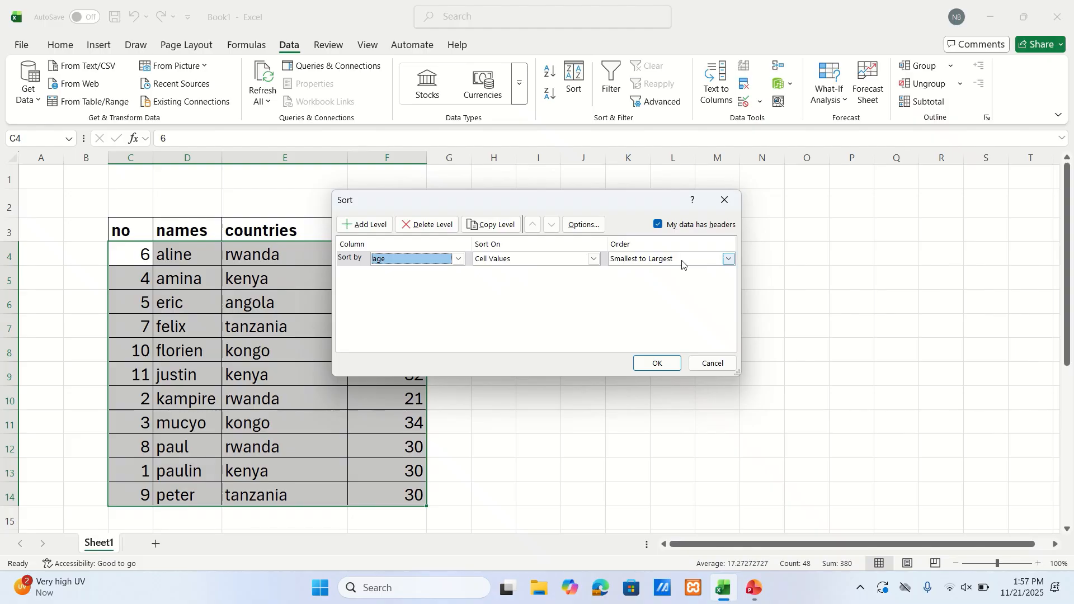
click(658, 363)
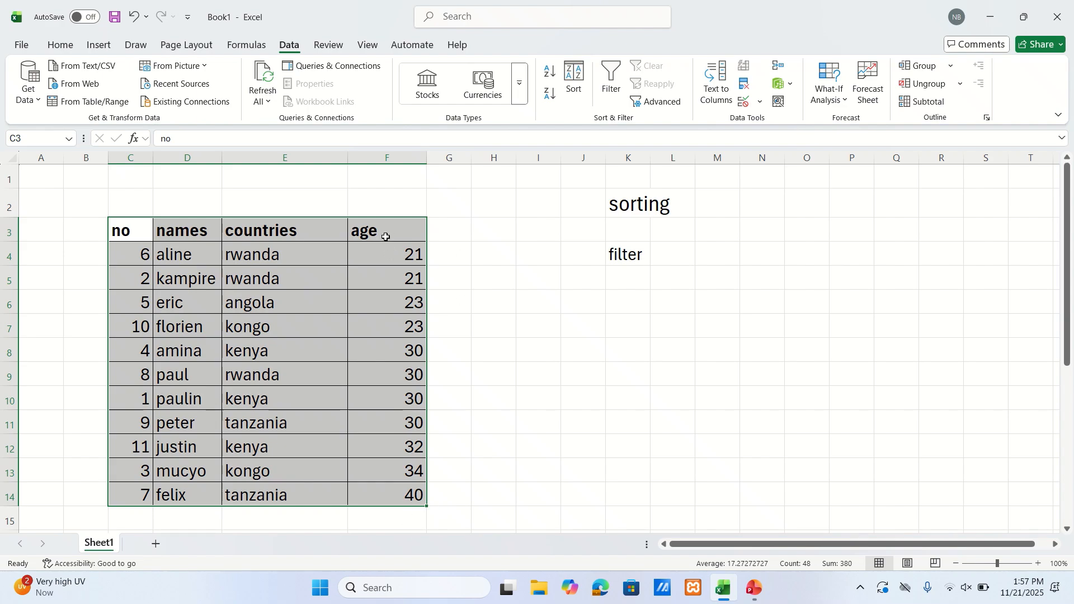
Undo the sort by age on the table and deselect the range
click(623, 255)
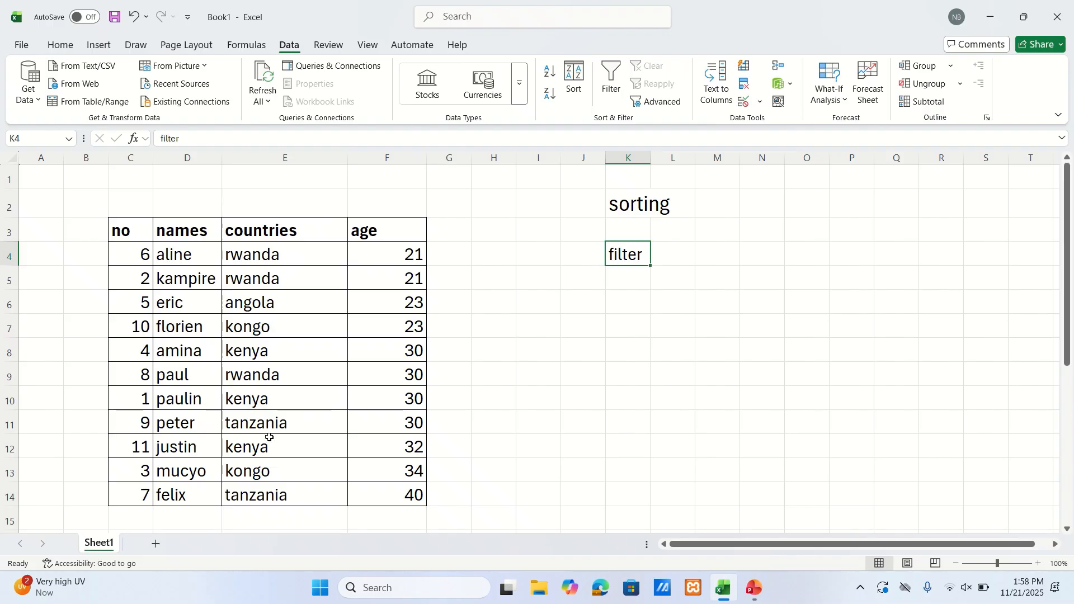
click(187, 221)
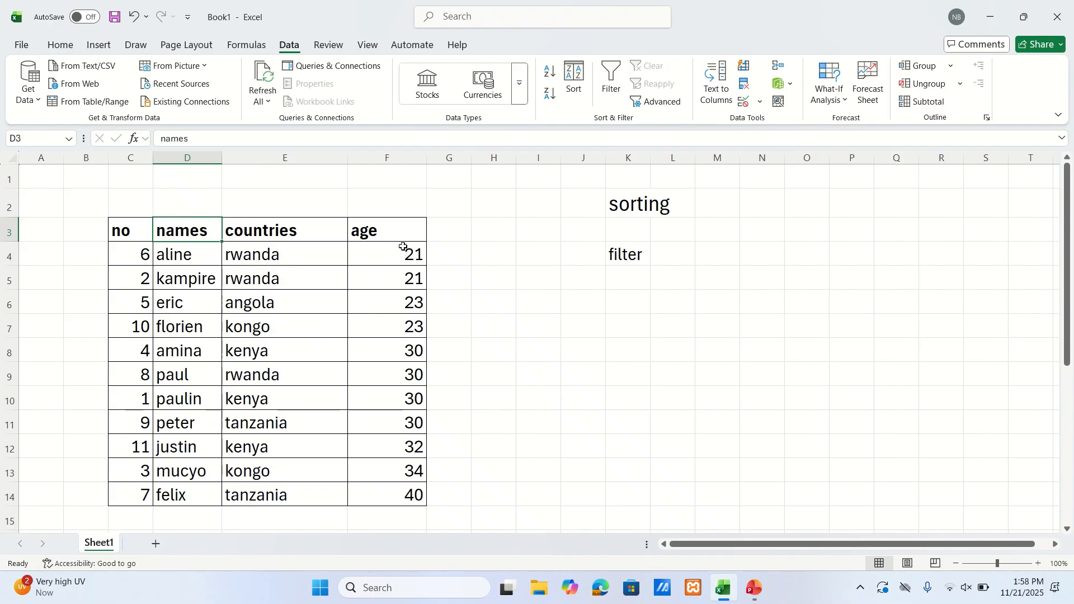
key(ctrl+z)
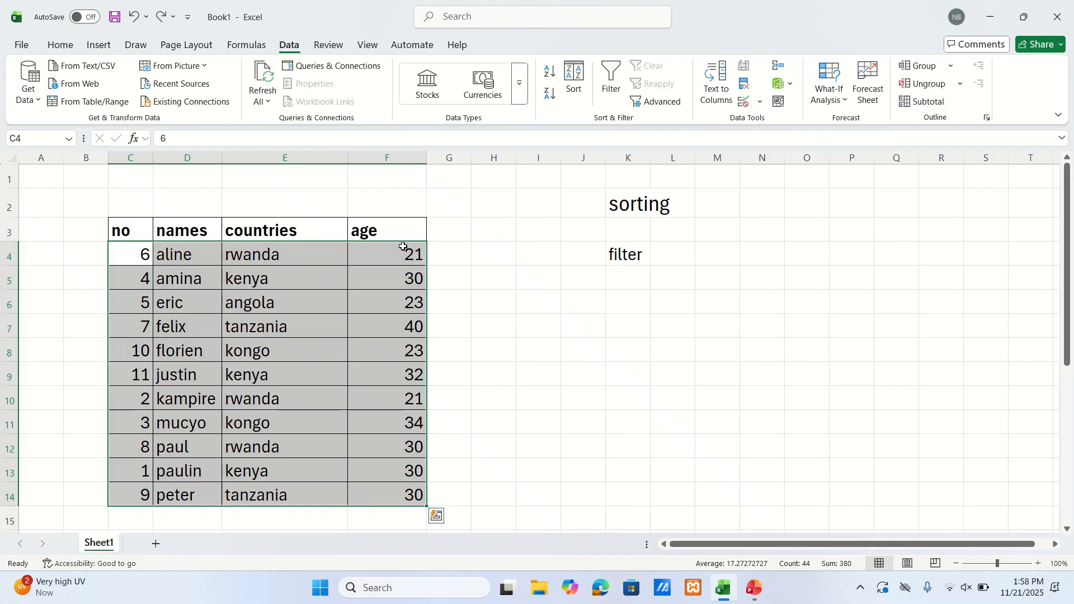
click(567, 294)
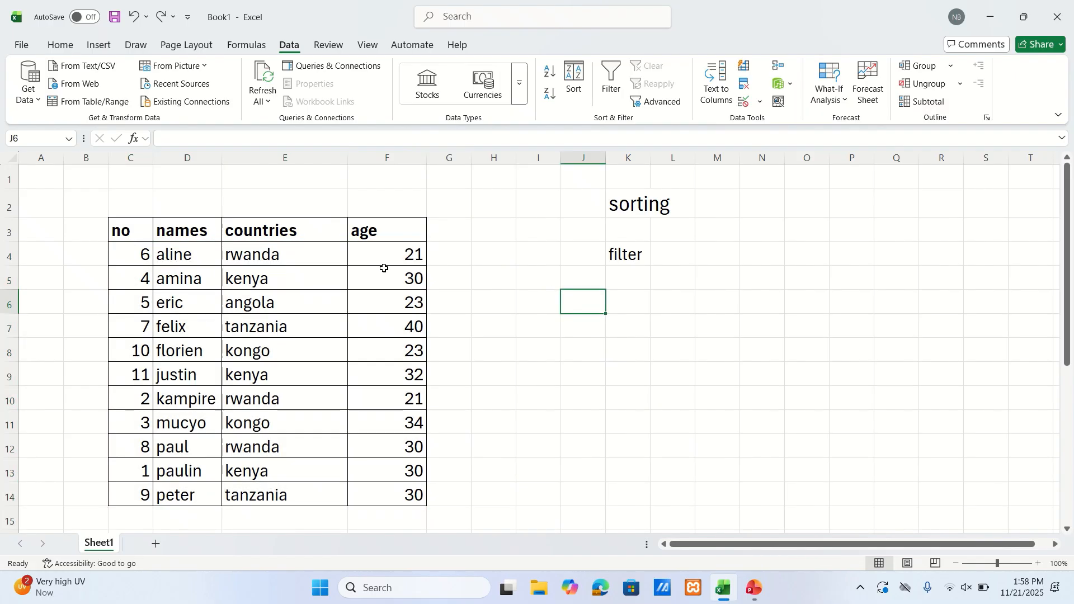
Undo the sort by names to restore the table's original row order, and deselect the range
key(ctrl+z)
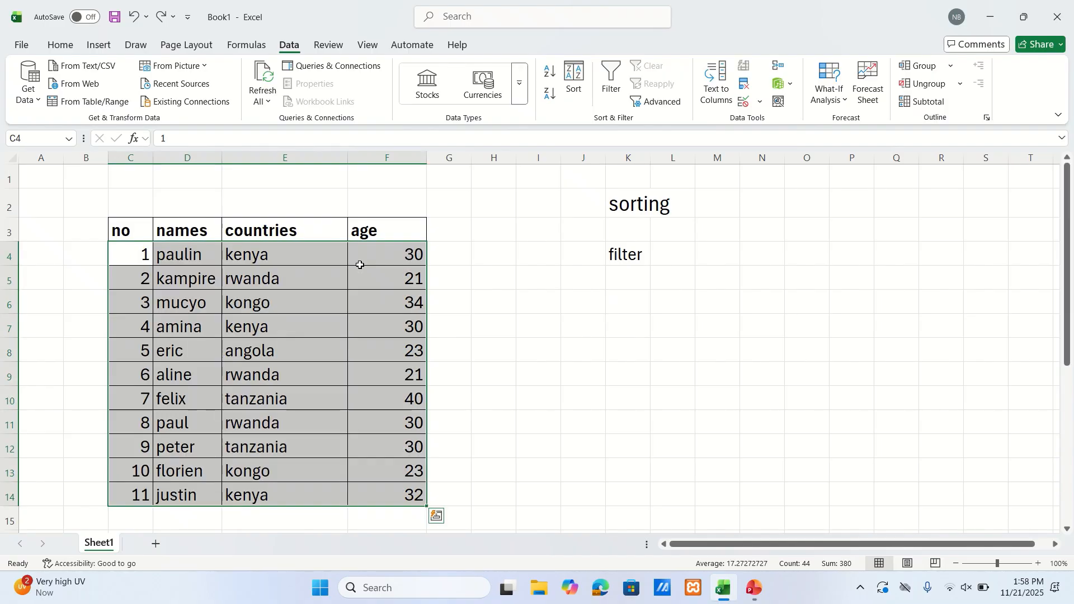
click(612, 341)
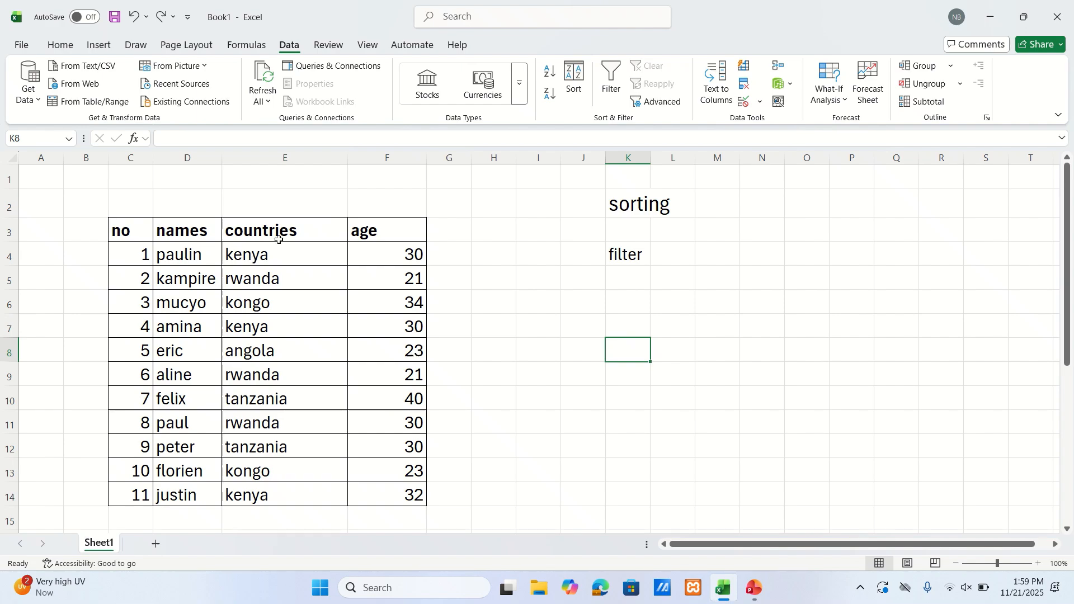
Turn on filtering for the table's header row C3:F3 and deselect the headers
click(149, 232)
drag(149, 232, 386, 223)
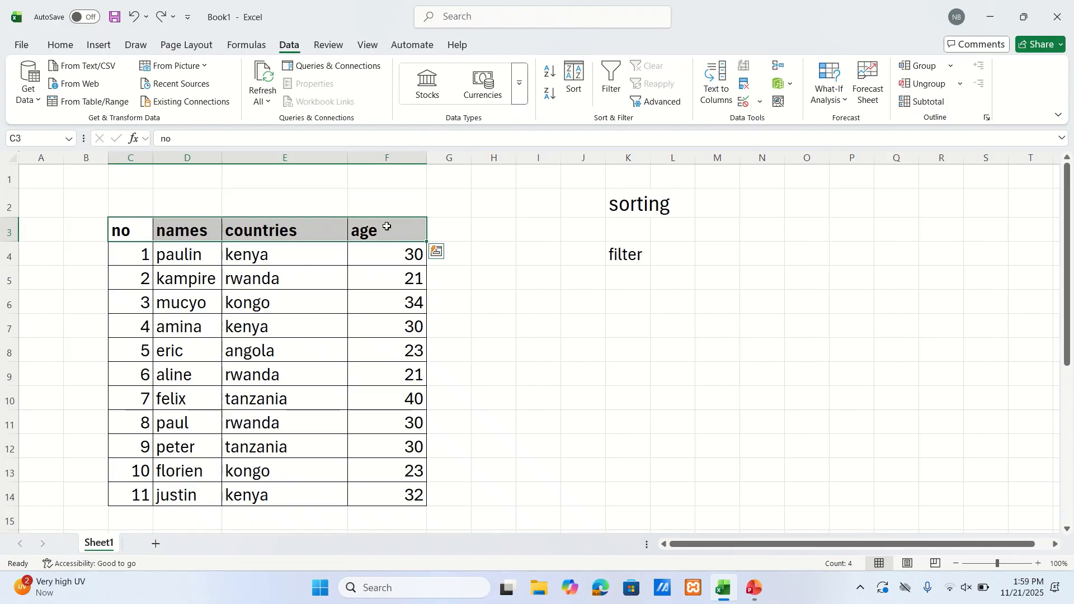
click(616, 81)
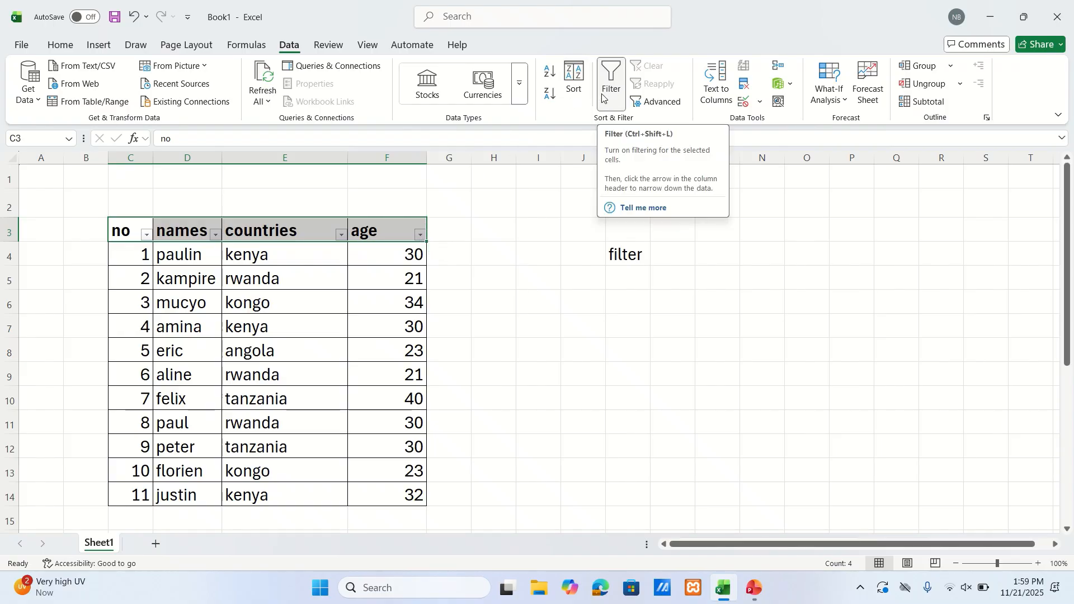
drag(513, 275, 492, 253)
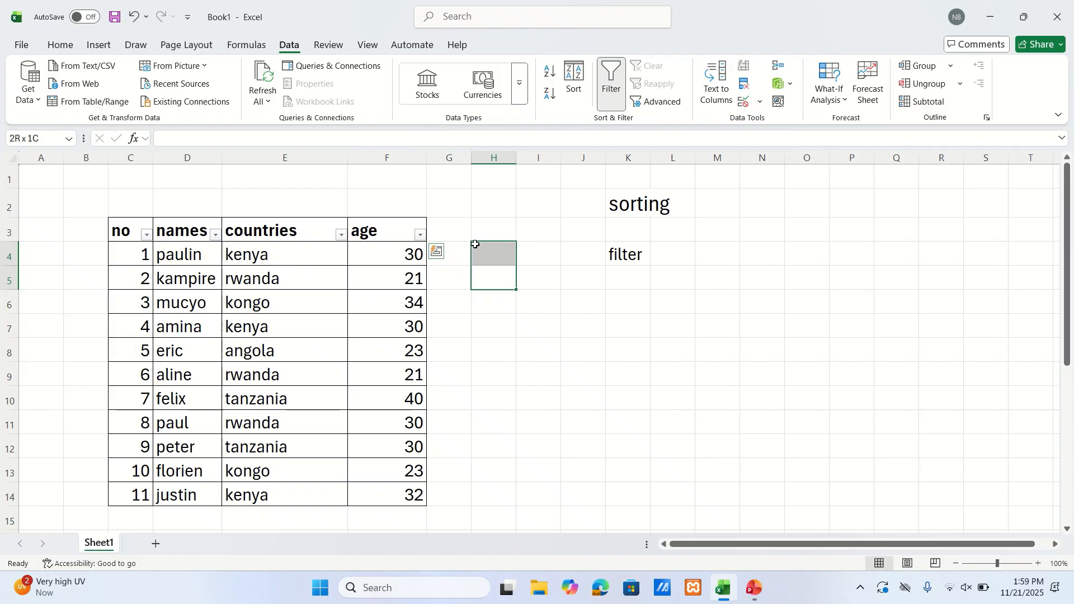
click(564, 272)
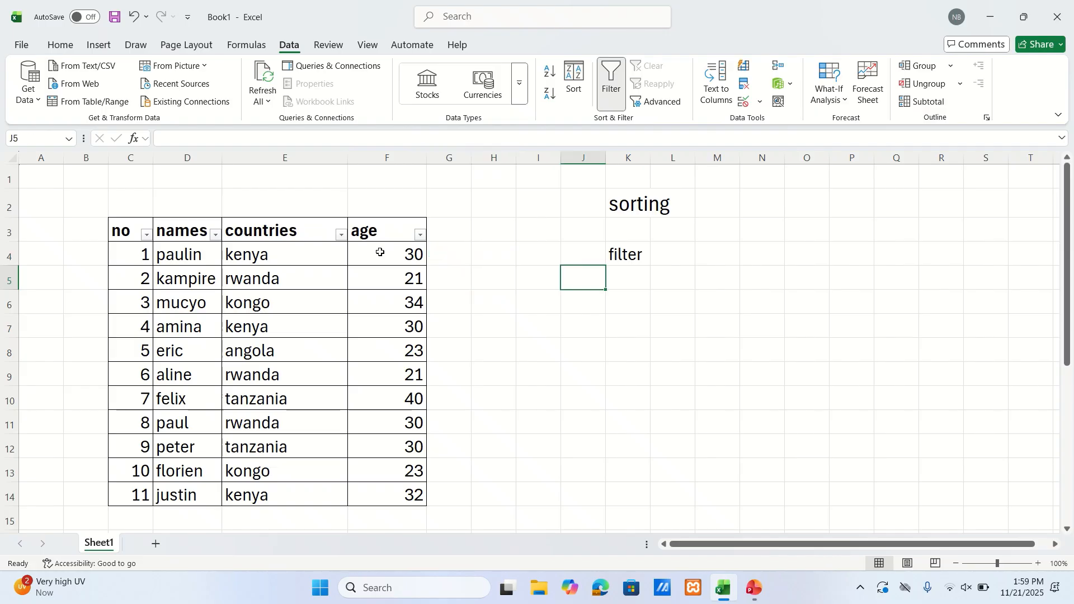
Filter the age column to show only rows with the value 21
click(420, 236)
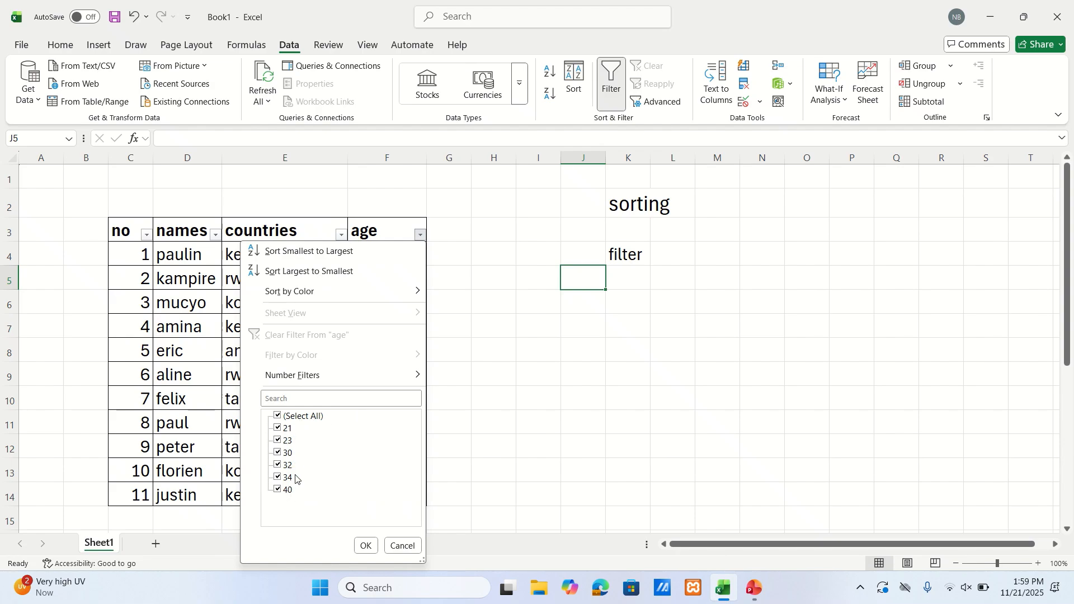
click(278, 417)
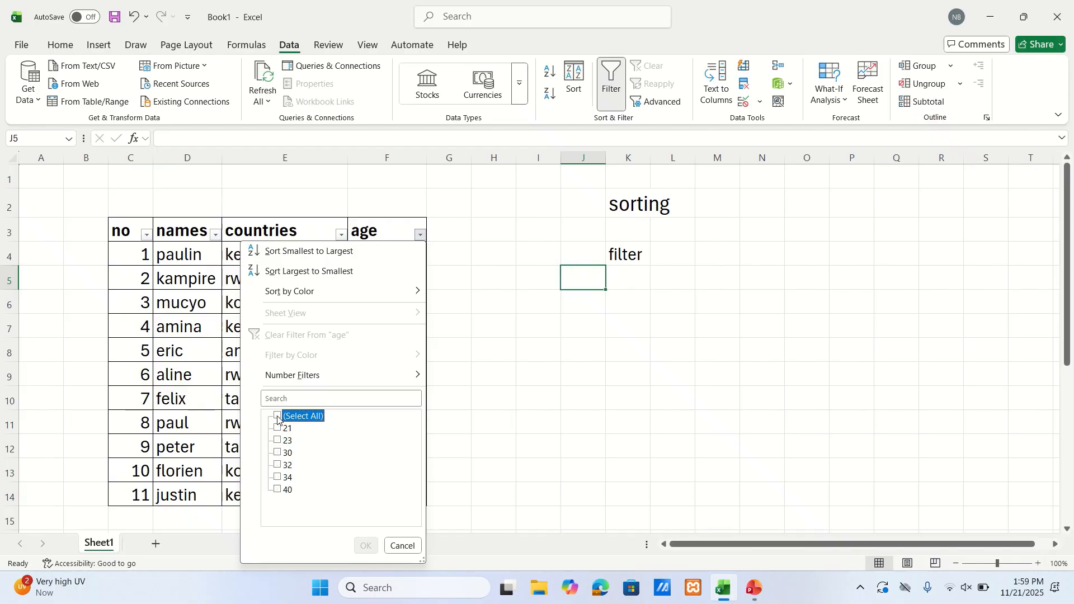
click(279, 429)
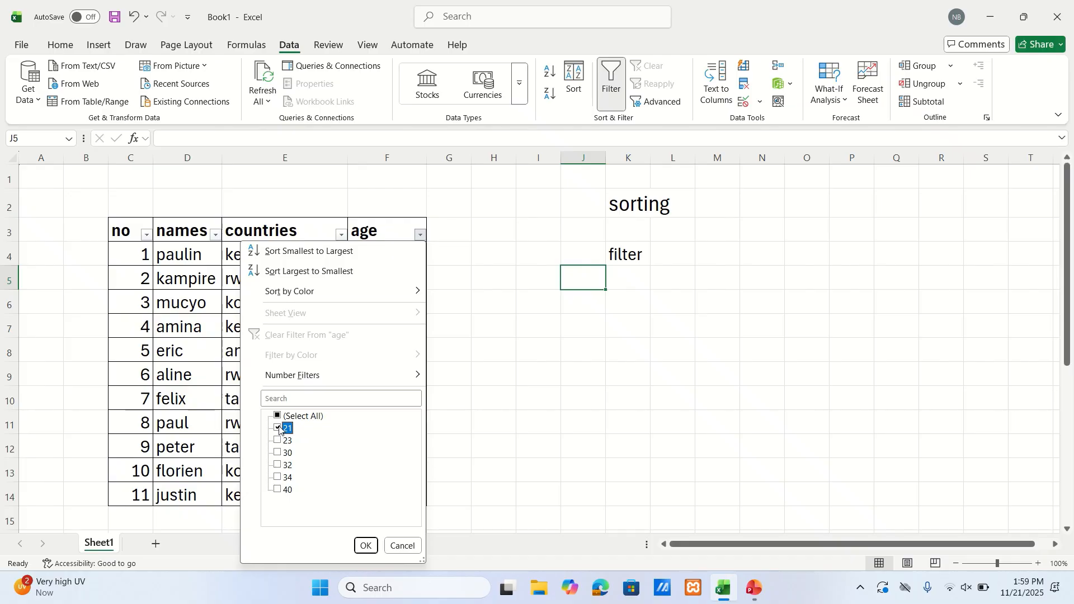
click(365, 547)
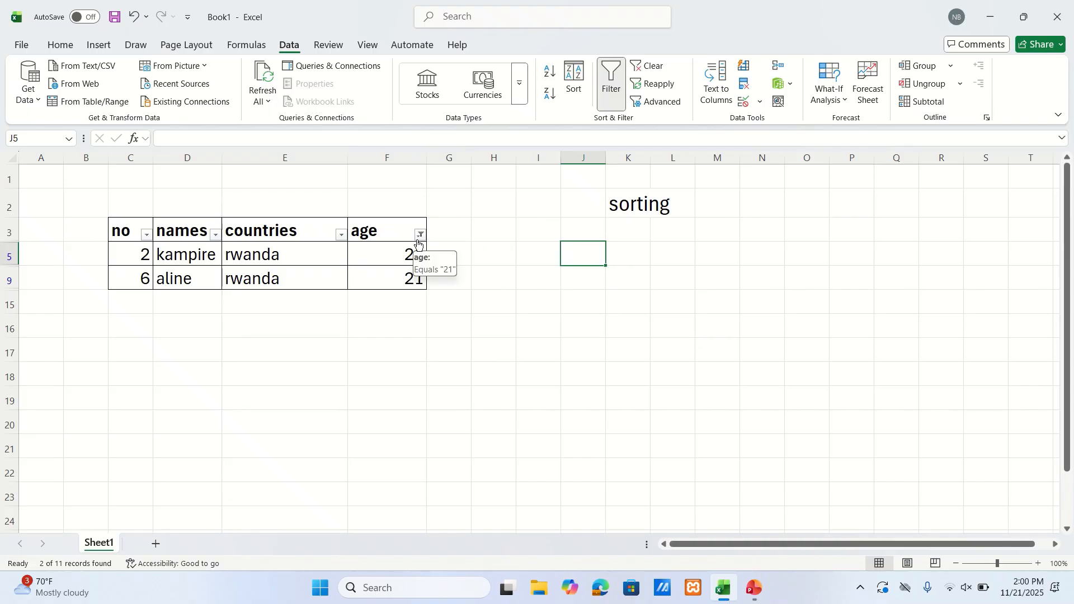
Remove filtering from the table and turn it on again for the header row C3:F3
click(610, 95)
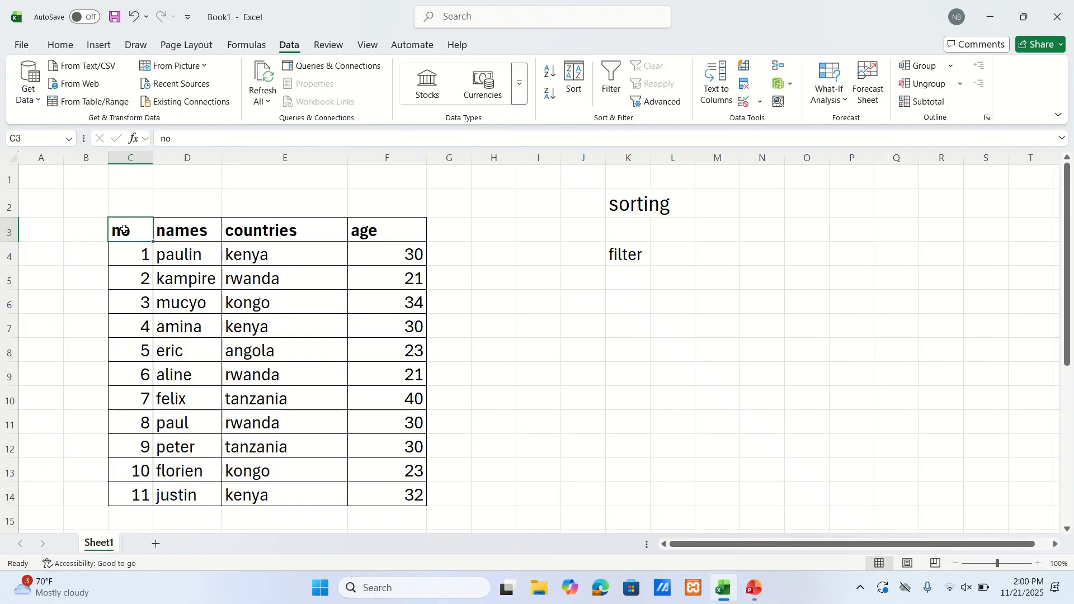
drag(125, 230, 422, 223)
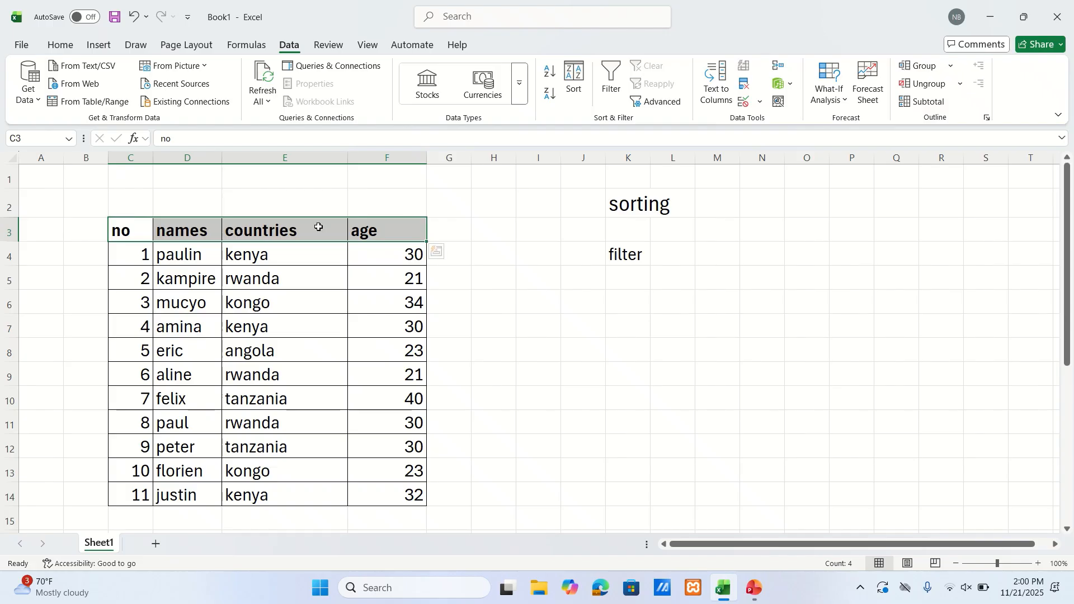
click(614, 90)
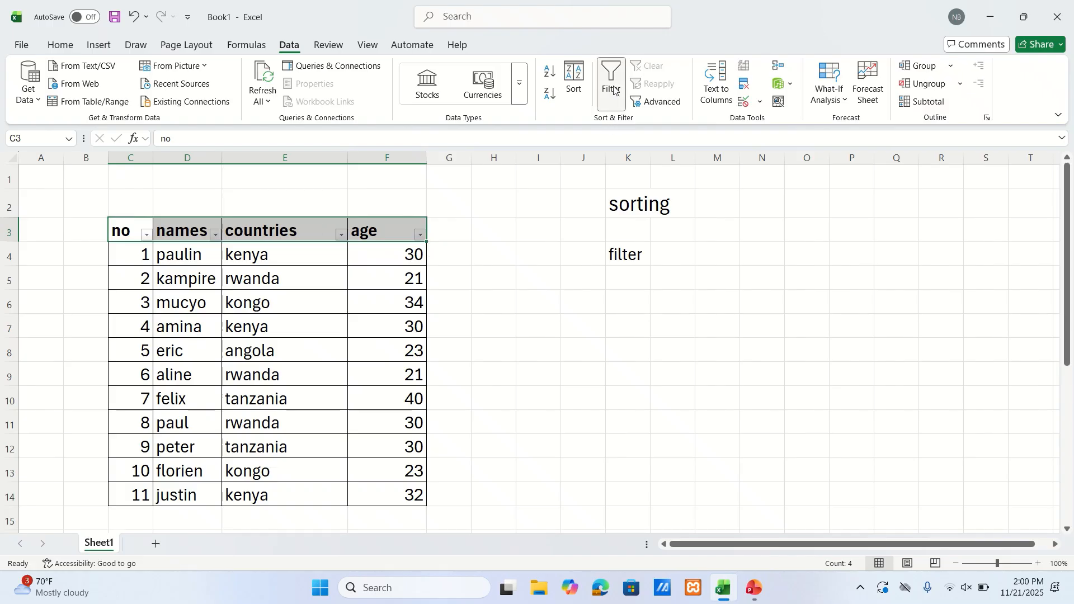
Filter the countries column to show only rows with rwanda
click(341, 236)
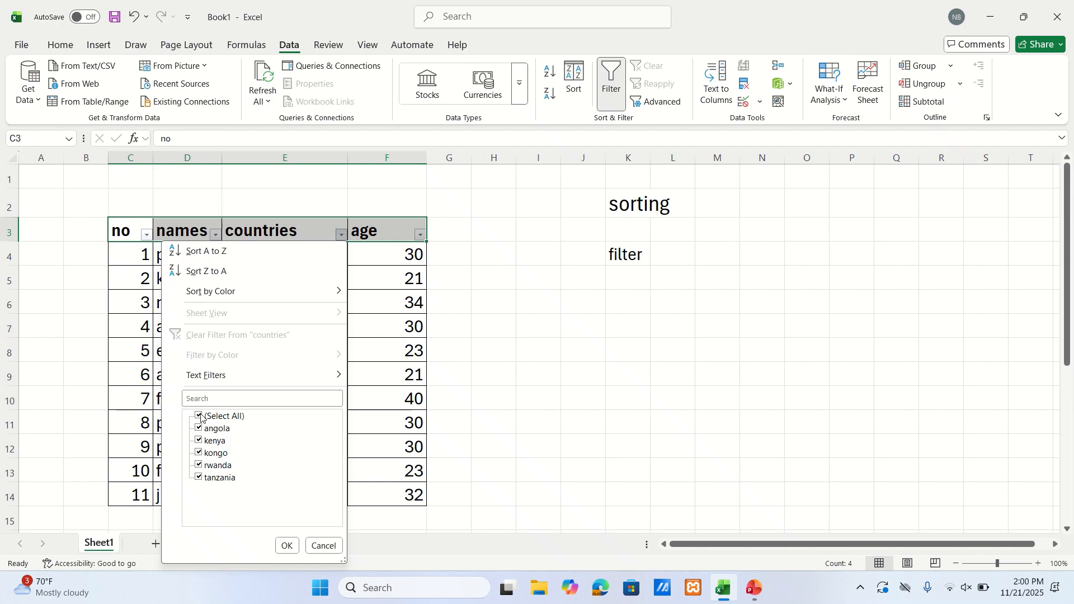
click(200, 416)
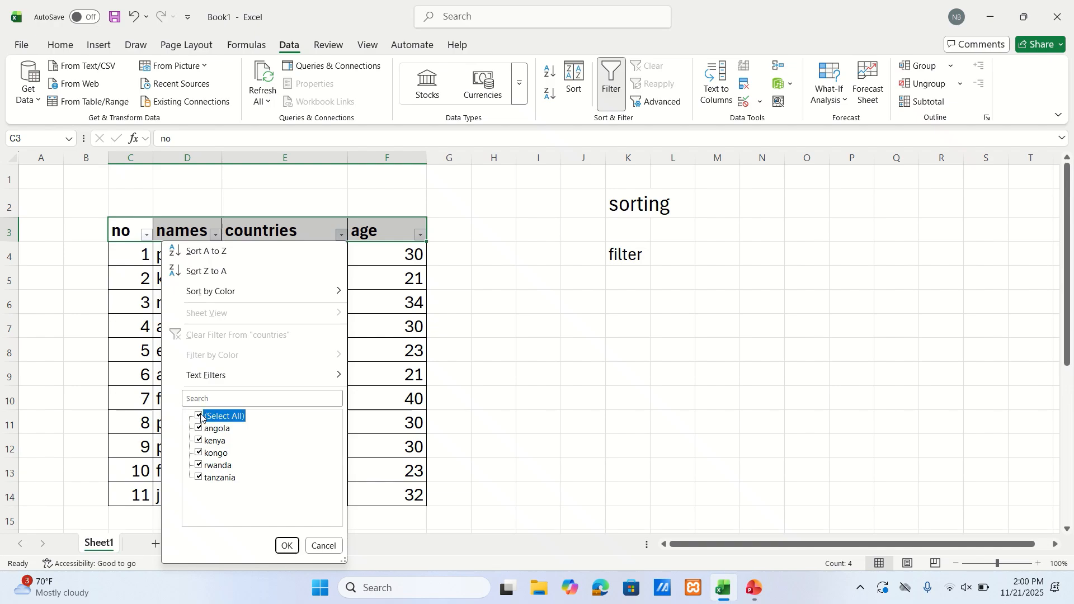
click(199, 467)
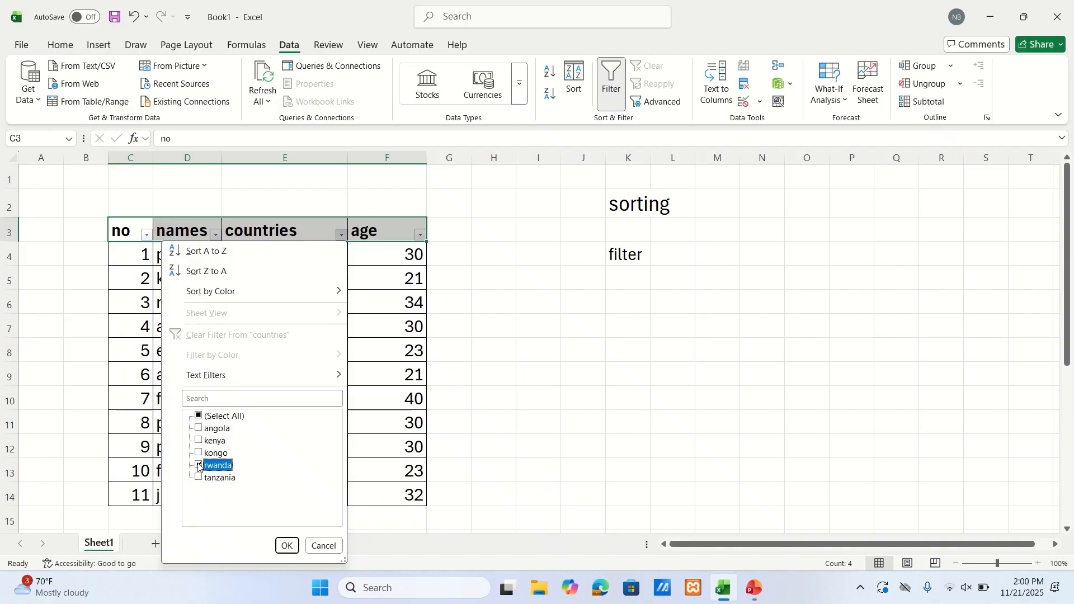
click(288, 546)
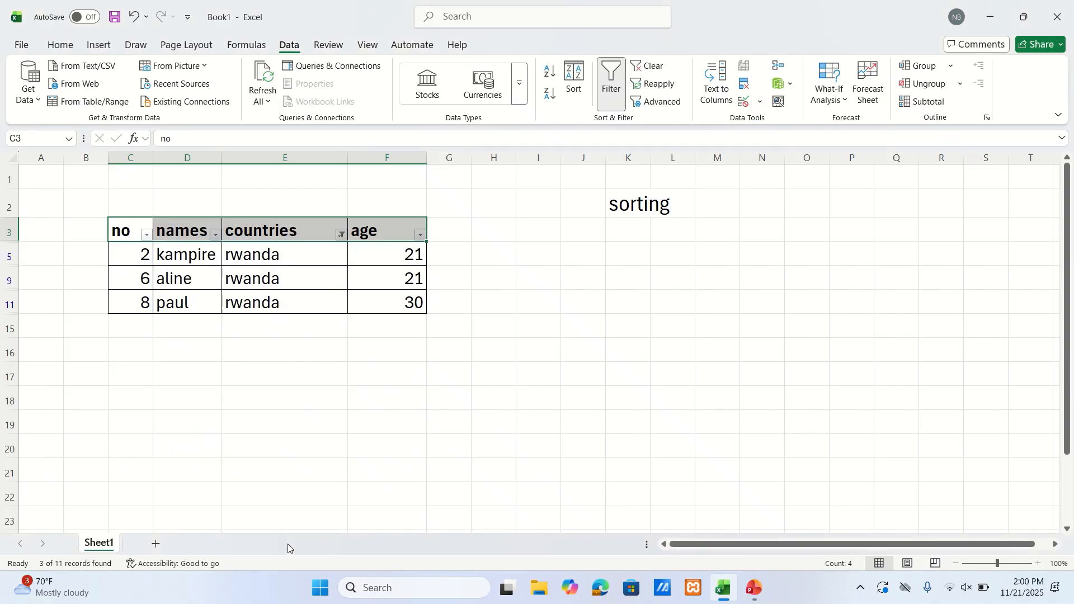